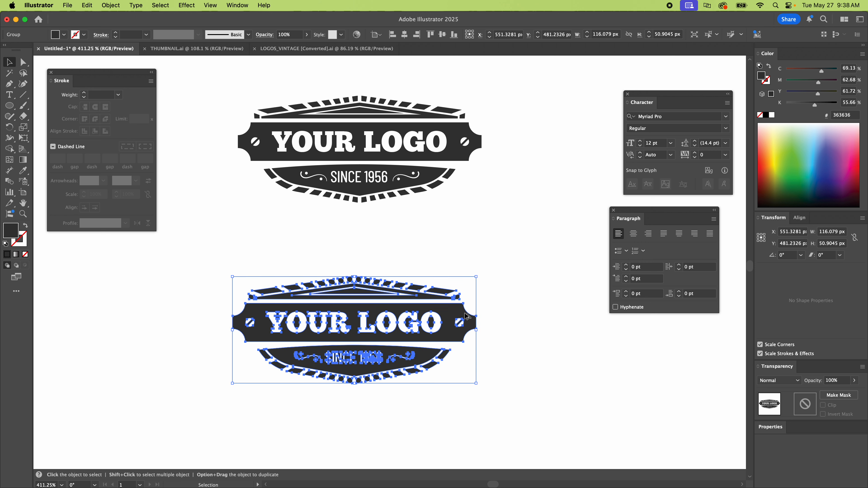
# Delete the lower copy of the vintage logo.
pyautogui.click(513, 301)
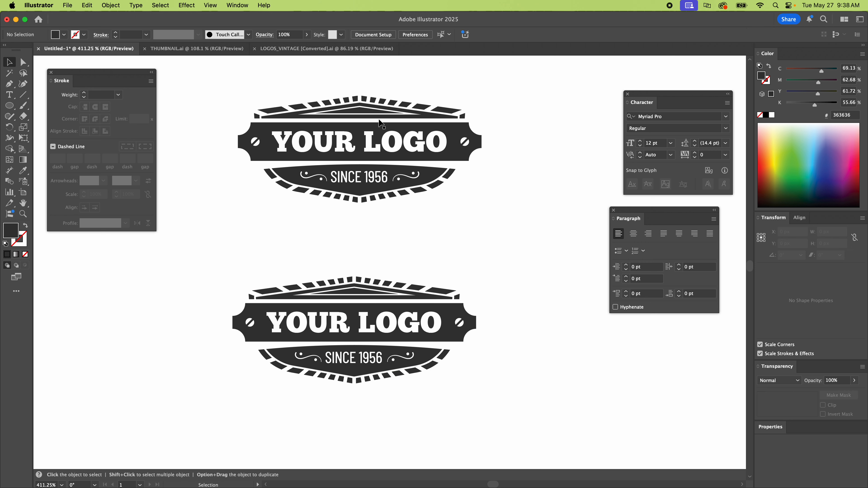
pyautogui.click(444, 305)
pyautogui.press('Delete')
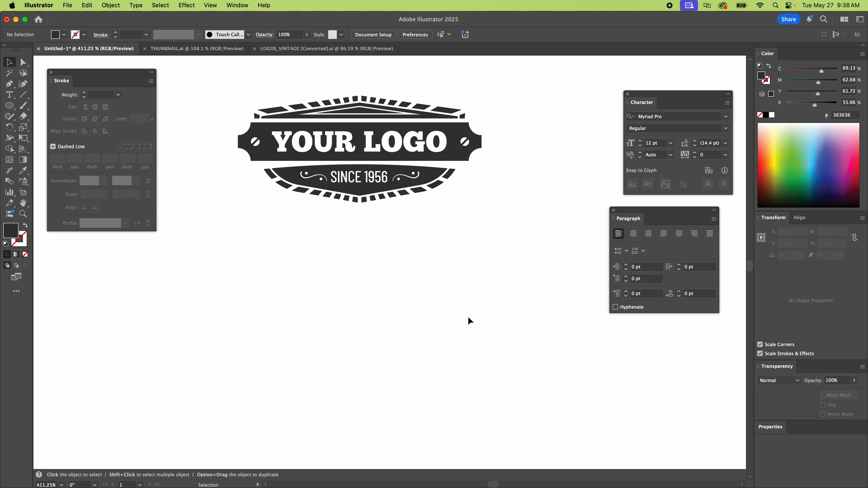
# Duplicate the logo below the original and delete the copy, twice in a row.
pyautogui.moveTo(455, 139); pyautogui.dragTo(509, 362)
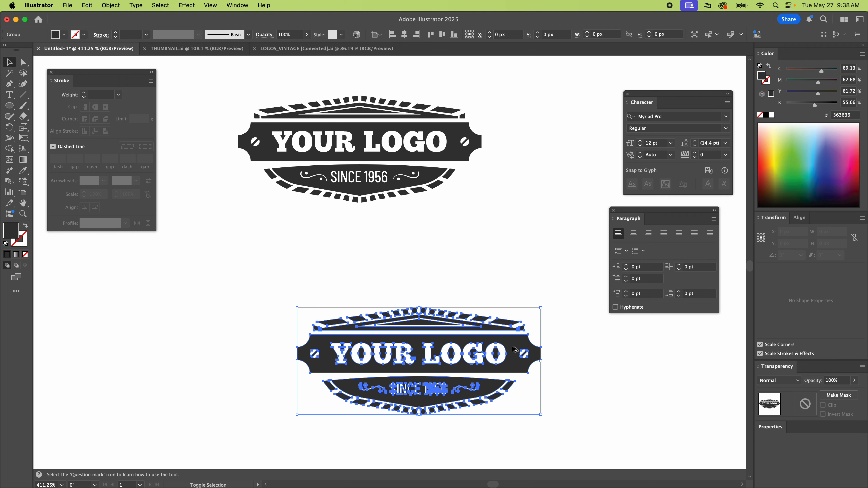
pyautogui.press('Delete')
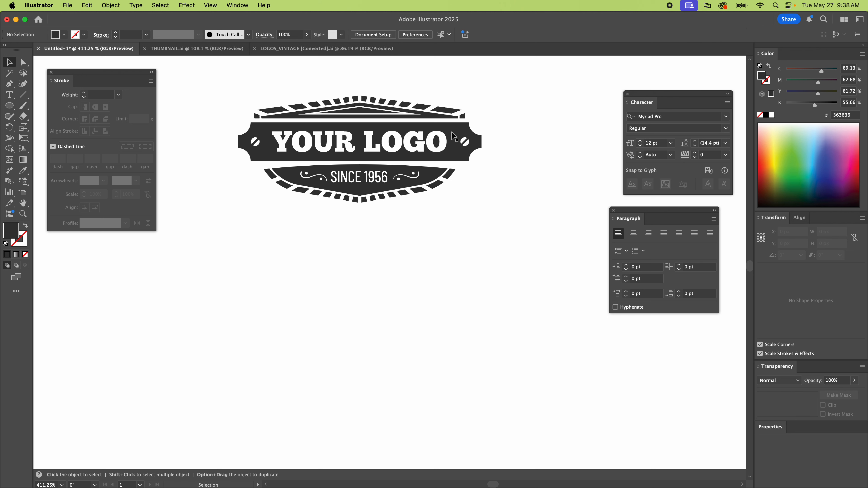
pyautogui.moveTo(453, 136); pyautogui.dragTo(461, 365)
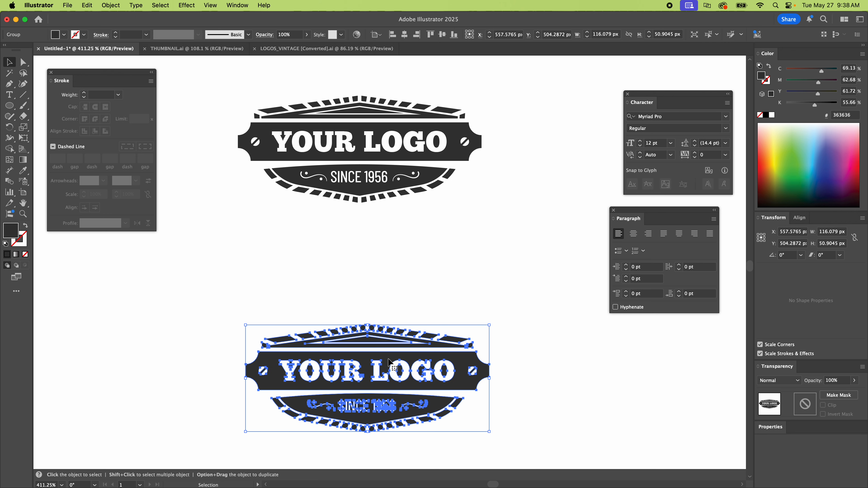
pyautogui.press('Delete')
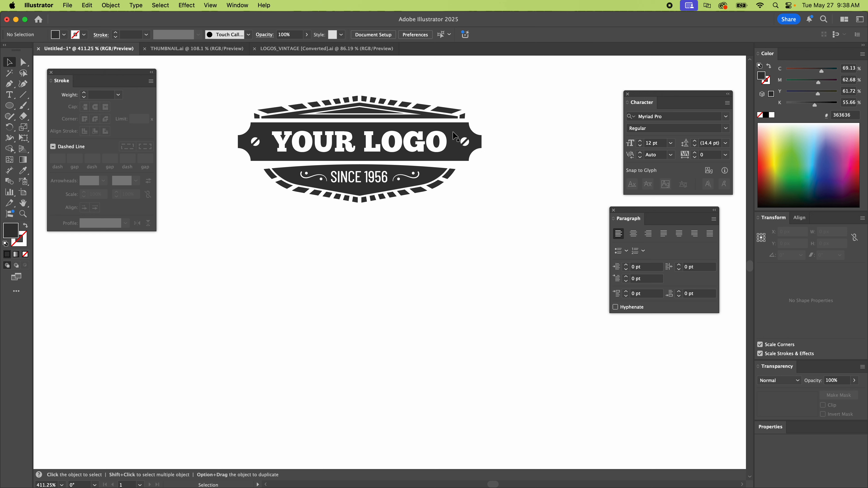
# Place a reduced logo copy about 45 px wide below the original and repeat the same scaling on the original.
pyautogui.moveTo(455, 136); pyautogui.dragTo(450, 292)
pyautogui.moveTo(467, 234); pyautogui.dragTo(319, 292)
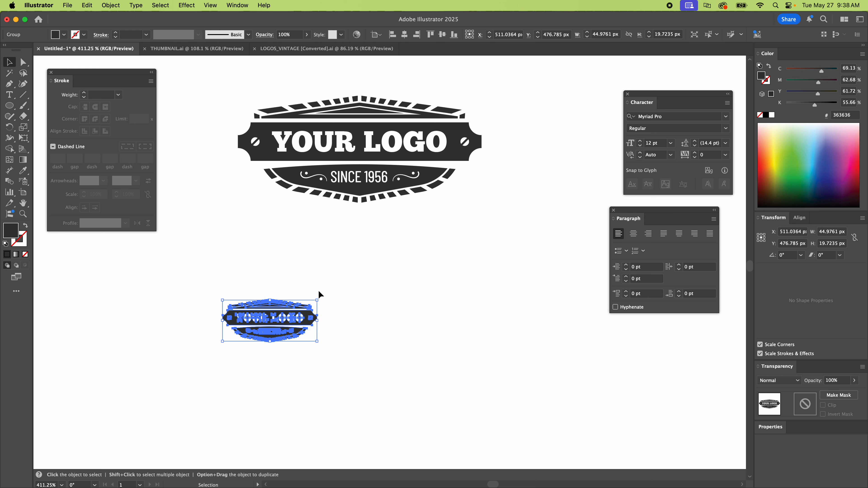
pyautogui.click(357, 145)
pyautogui.press('a')
pyautogui.press('super+d')
pyautogui.press('v')
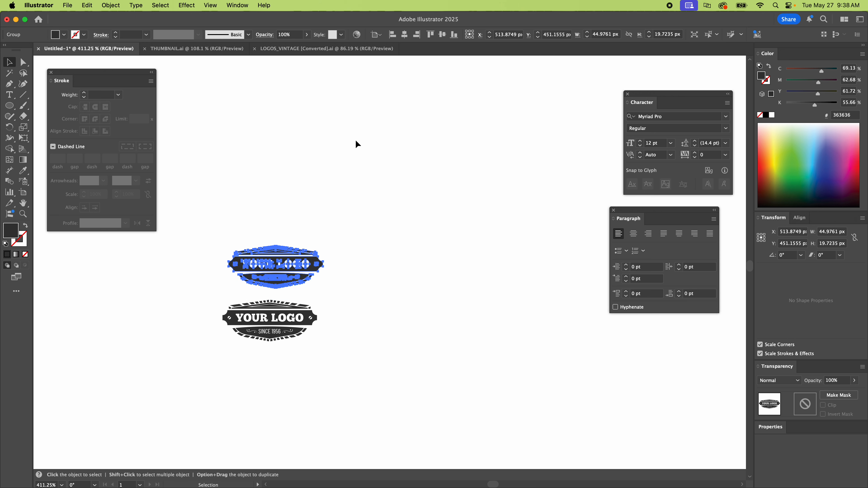
# Add a third logo copy reduced to about 14 px wide and repeat its scaling on the other two logos.
pyautogui.moveTo(316, 263); pyautogui.dragTo(482, 291)
pyautogui.moveTo(507, 257); pyautogui.dragTo(442, 287)
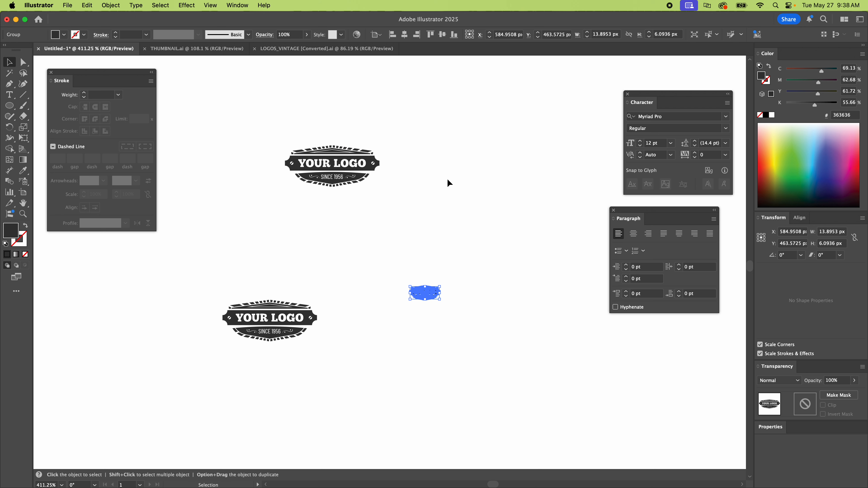
pyautogui.click(376, 163)
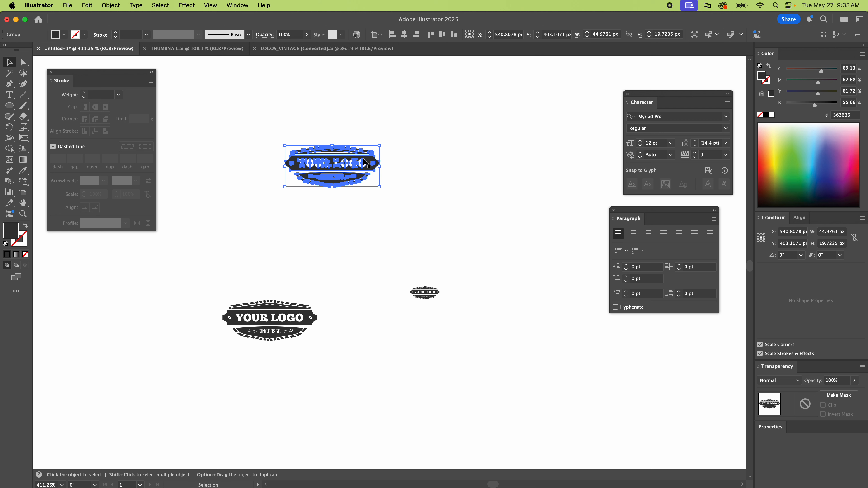
pyautogui.press('a')
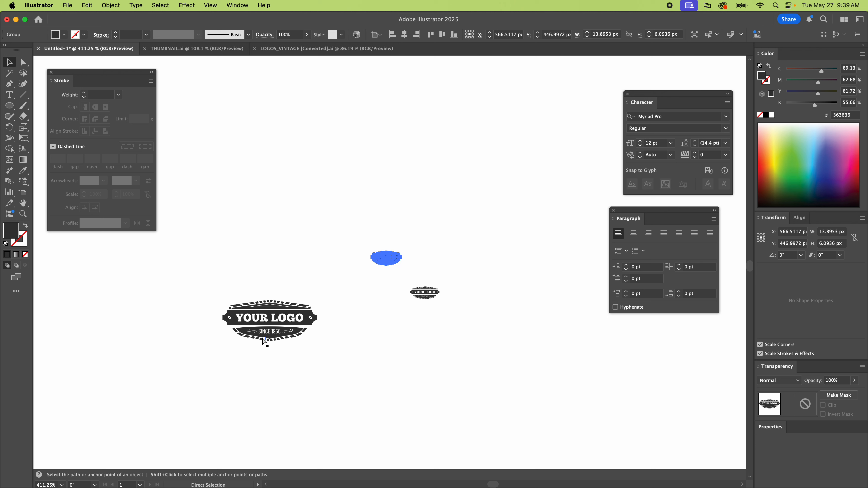
pyautogui.click(302, 314)
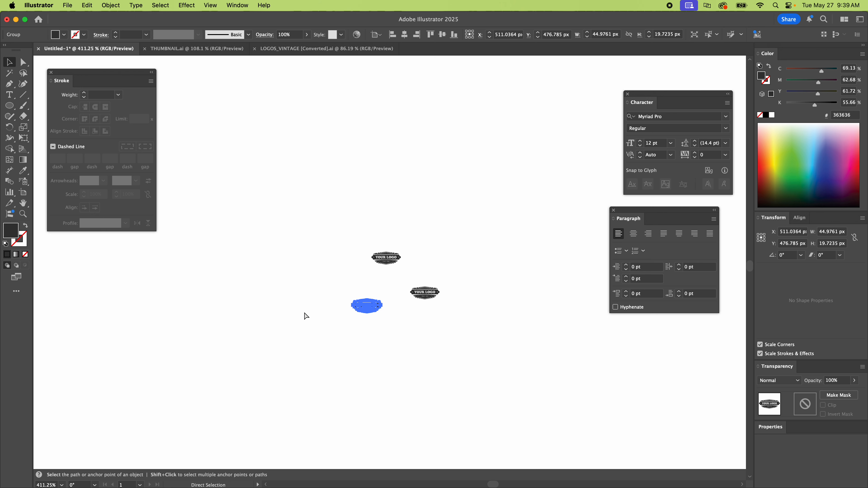
# Delete the two tiny logos on the left side of the group, keeping only the rightmost one.
pyautogui.click(424, 390)
pyautogui.moveTo(334, 328); pyautogui.dragTo(401, 222)
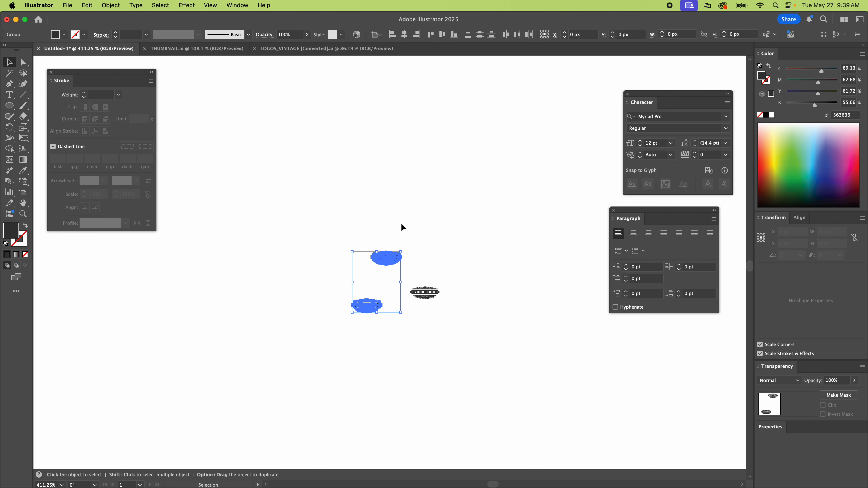
pyautogui.press('Delete')
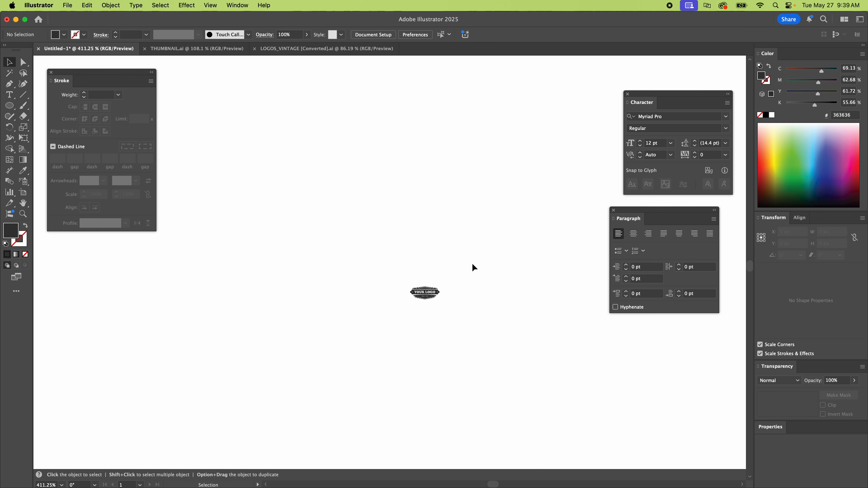
# Enlarge the remaining tiny logo proportionally to about 165 px wide near the middle of the canvas.
pyautogui.moveTo(471, 261); pyautogui.dragTo(397, 328)
pyautogui.moveTo(412, 287); pyautogui.dragTo(161, 139)
pyautogui.press('space')
pyautogui.moveTo(353, 249); pyautogui.dragTo(403, 298)
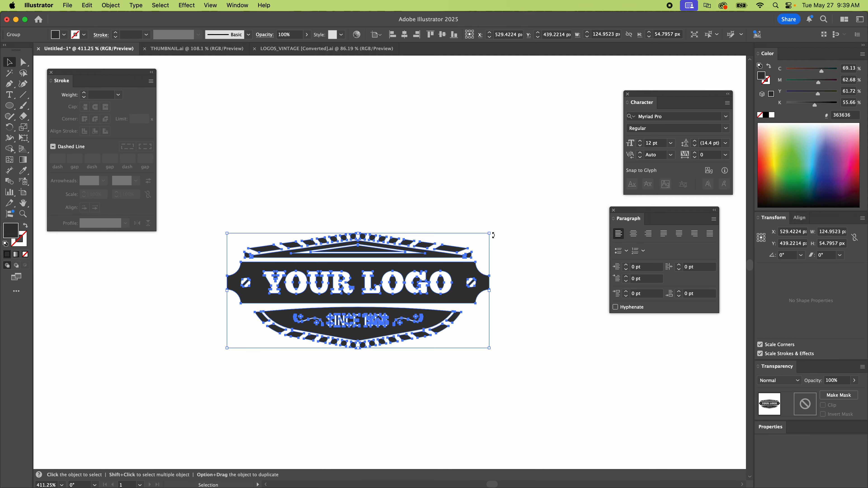
pyautogui.moveTo(488, 232); pyautogui.dragTo(574, 142)
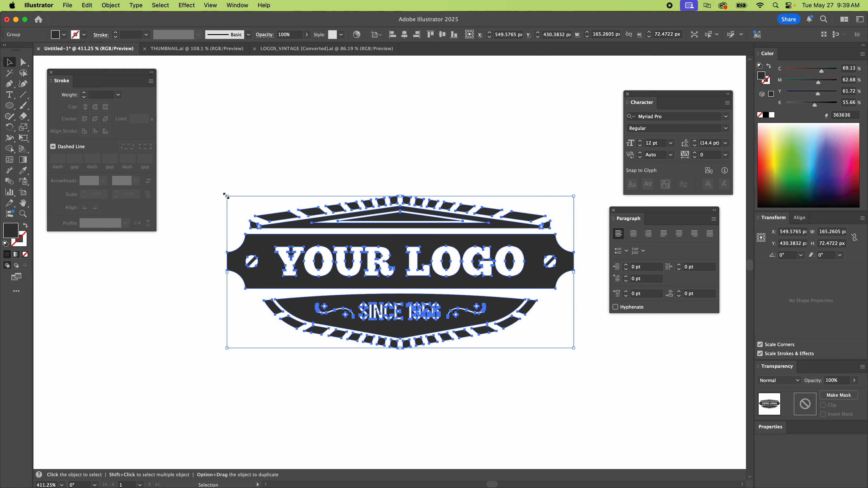
# Try to resize the logo from its upper-left corner, undo the change and deselect the logo.
pyautogui.moveTo(226, 196); pyautogui.dragTo(222, 260)
pyautogui.press('super+z')
pyautogui.click(380, 176)
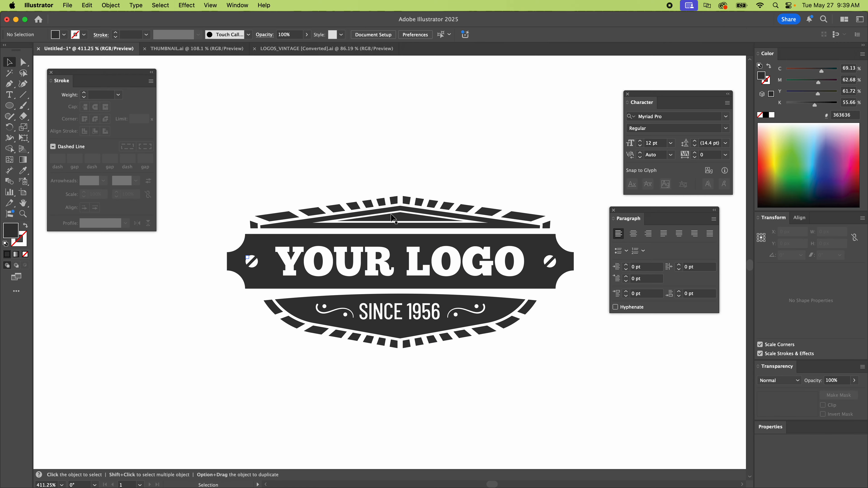
# Shift the whole logo group slightly up and to the left on the canvas, and deselect it.
pyautogui.scroll(-3, 376, 212)
pyautogui.hscroll(2, 376, 213)
pyautogui.click(376, 211)
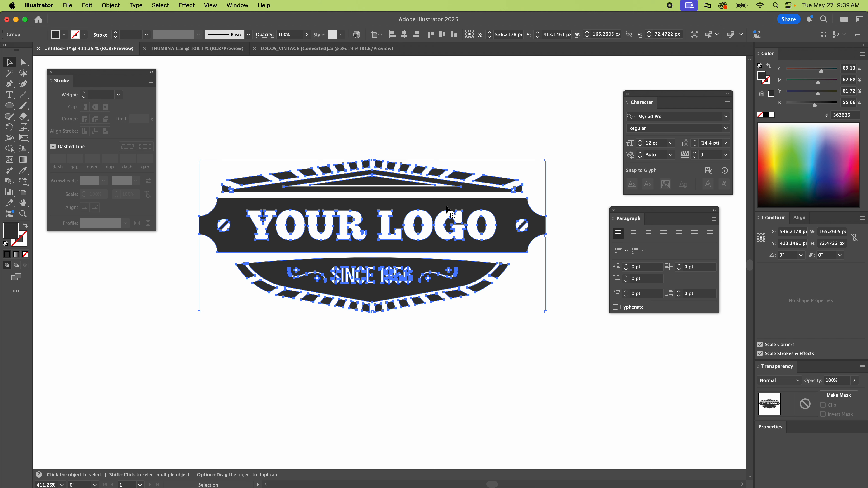
pyautogui.click(404, 178)
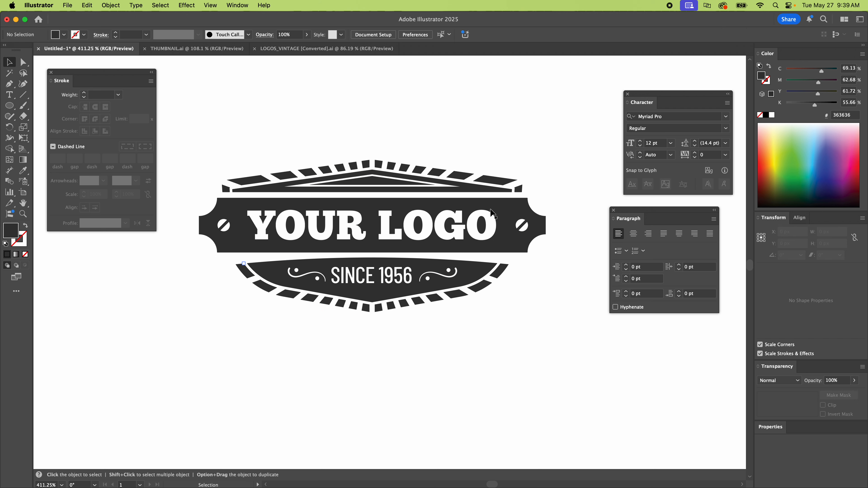
pyautogui.click(499, 212)
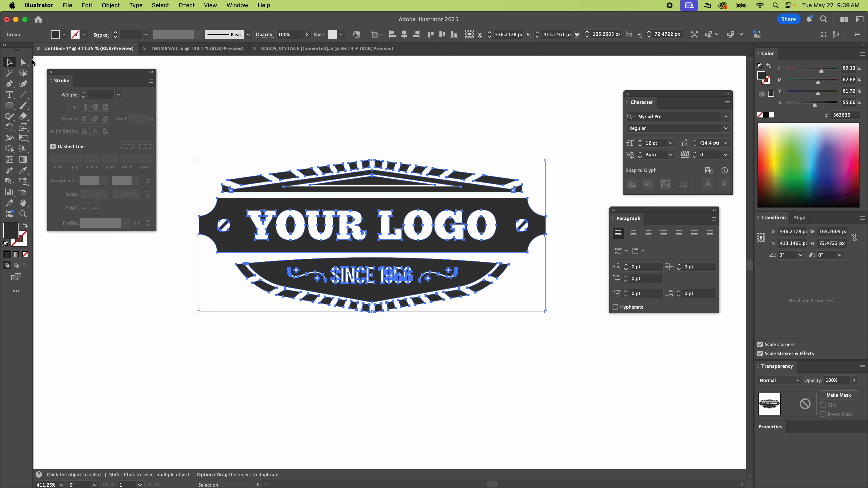
pyautogui.click(483, 118)
pyautogui.press('a')
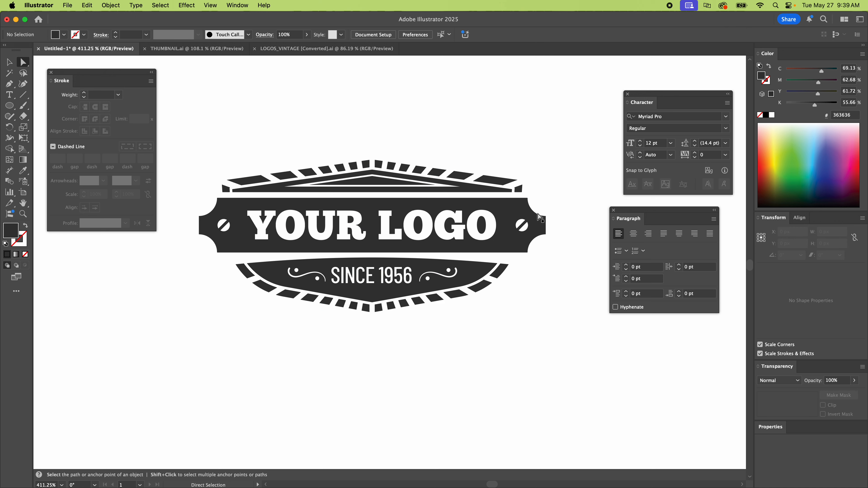
pyautogui.press('v')
pyautogui.click(512, 214)
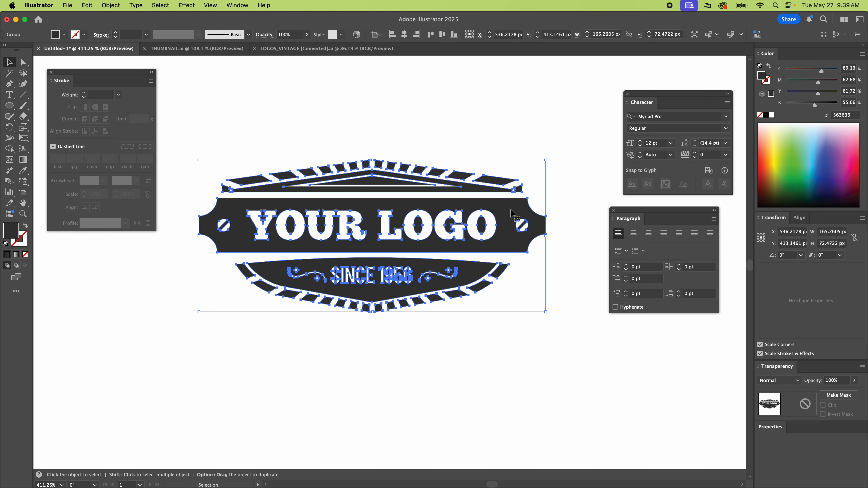
pyautogui.scroll(-2, 502, 193)
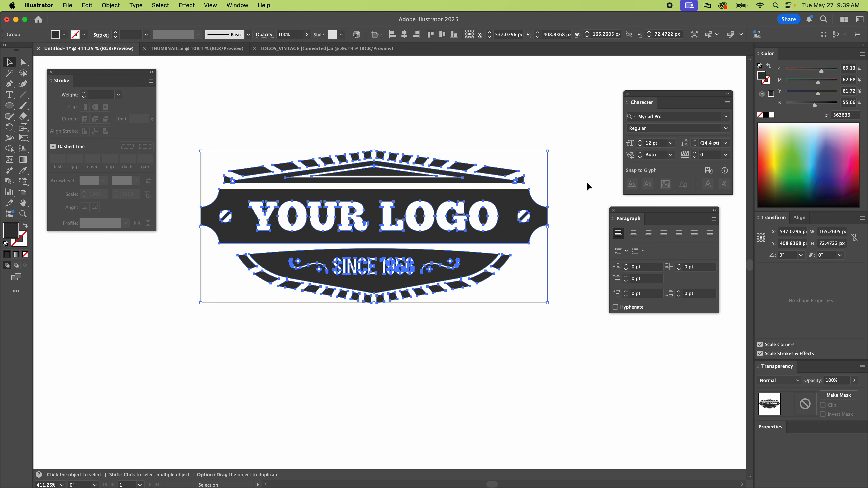
pyautogui.click(583, 187)
pyautogui.press('a')
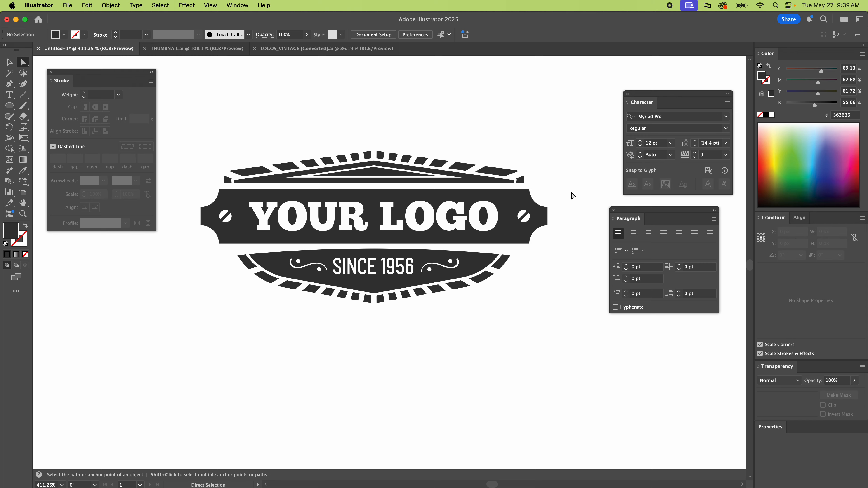
# Try reshaping the banner by pulling the upper anchor point of its right end outward, and undo the change.
pyautogui.click(521, 201)
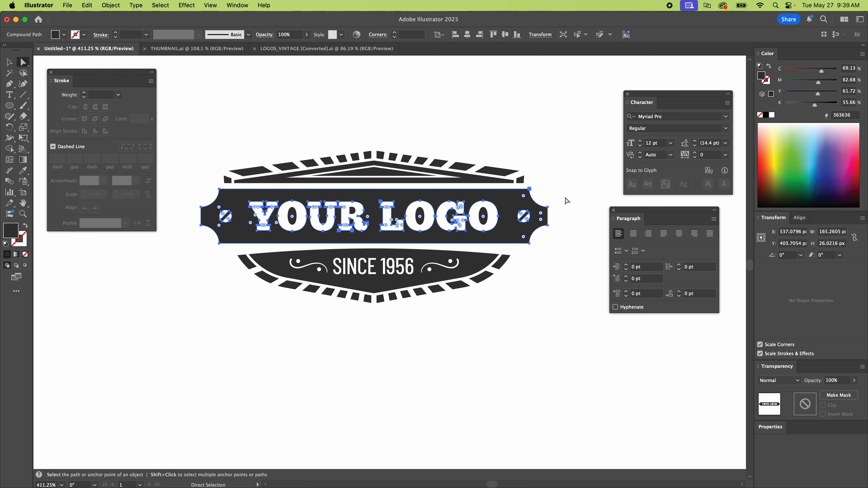
pyautogui.click(564, 208)
pyautogui.press('z')
pyautogui.moveTo(528, 213); pyautogui.dragTo(603, 236)
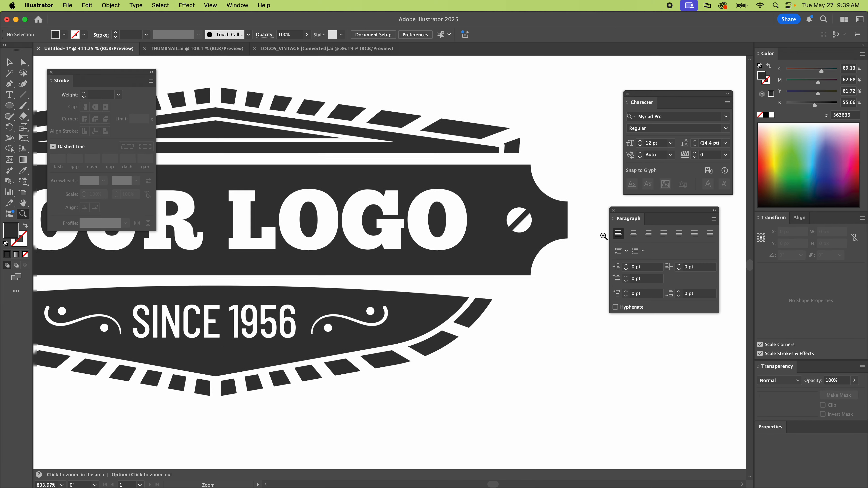
pyautogui.press('a')
pyautogui.click(567, 203)
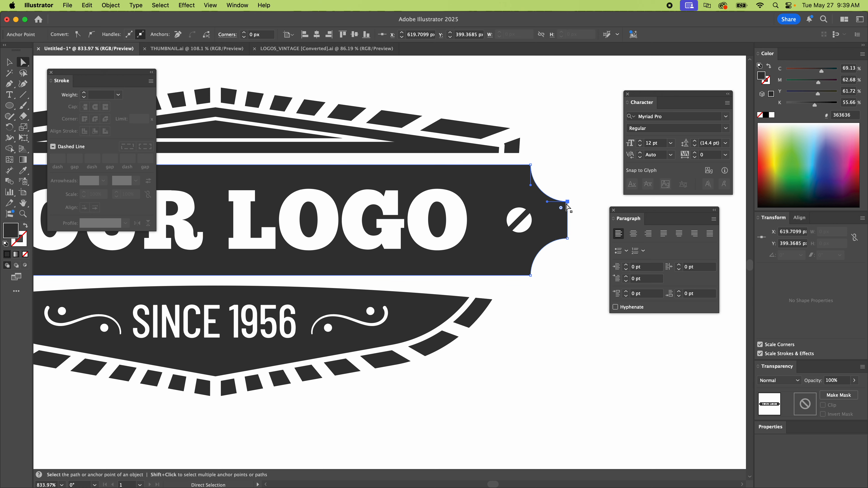
pyautogui.moveTo(568, 202); pyautogui.dragTo(596, 185)
pyautogui.press('super')
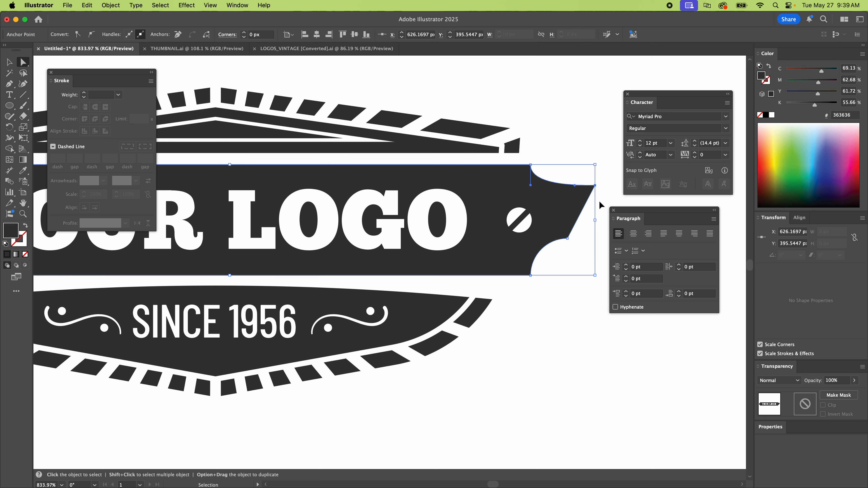
pyautogui.press('super+z')
pyautogui.click(602, 168)
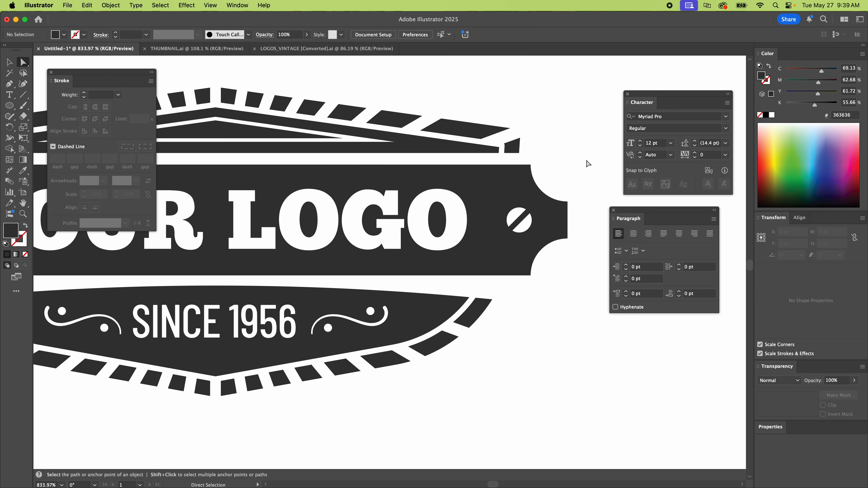
# Try stretching the banner by moving its right-end anchor points and screw detail outward, and undo it.
pyautogui.hscroll(3, 587, 164)
pyautogui.moveTo(538, 160); pyautogui.dragTo(435, 288)
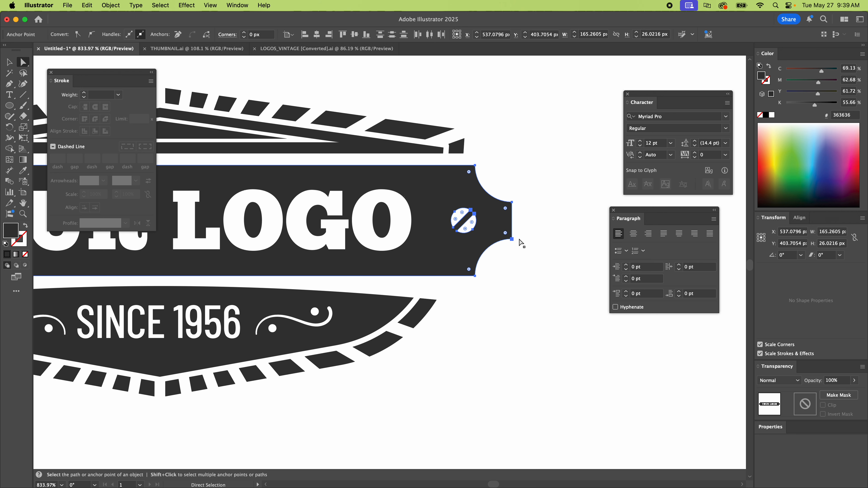
pyautogui.moveTo(512, 240); pyautogui.dragTo(605, 245)
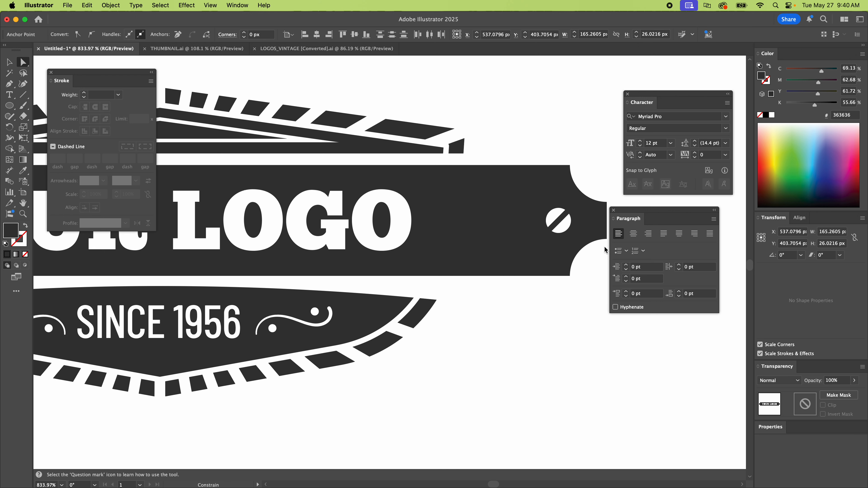
pyautogui.press('super+z')
# Try widening the banner to about 199 px by moving its right-end anchor points horizontally, and undo it.
pyautogui.press('super+minus')
pyautogui.press('super+minus')
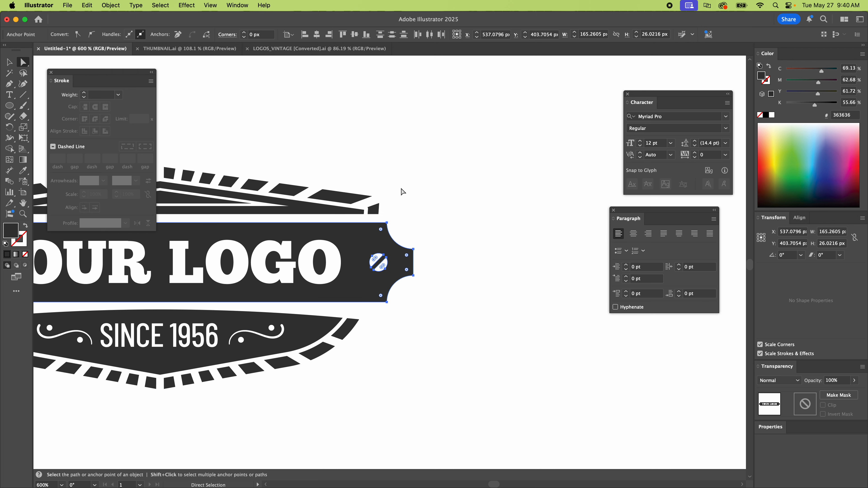
pyautogui.moveTo(444, 268); pyautogui.dragTo(579, 263)
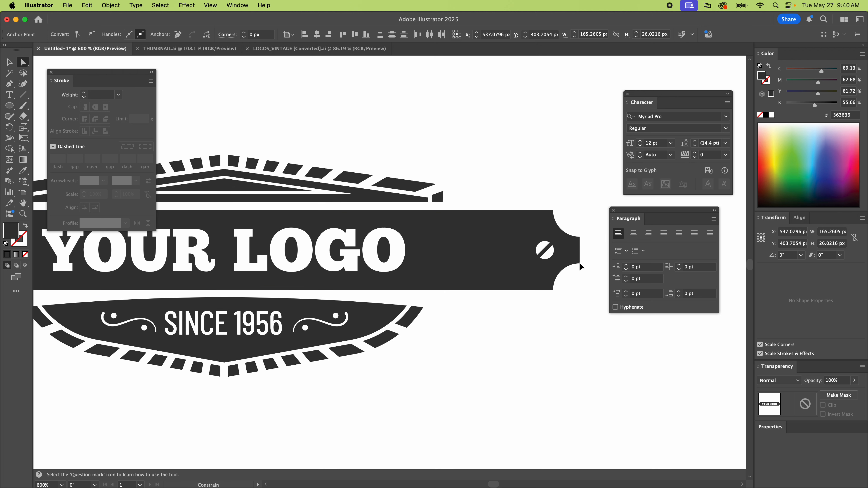
pyautogui.click(518, 168)
pyautogui.press('super+z')
pyautogui.press('super+z')
pyautogui.click(533, 207)
pyautogui.press('v')
pyautogui.moveTo(344, 253); pyautogui.dragTo(453, 284)
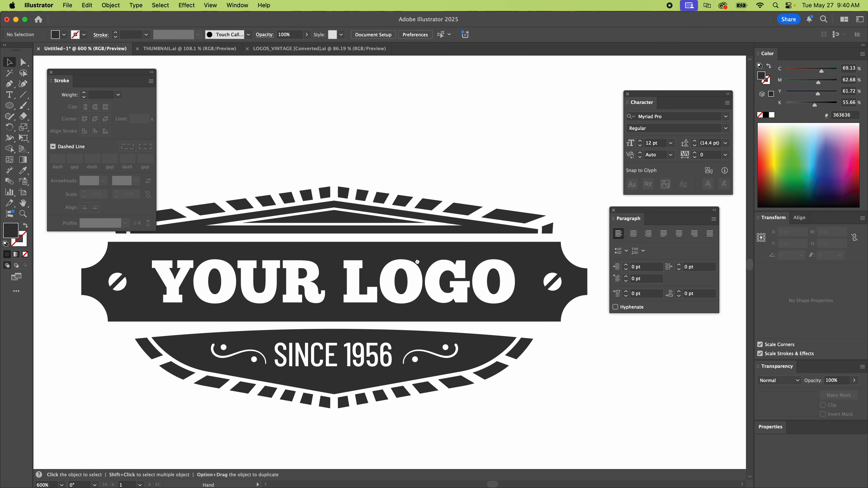
pyautogui.moveTo(418, 262); pyautogui.dragTo(416, 231)
pyautogui.press('super+minus')
pyautogui.press('super+minus')
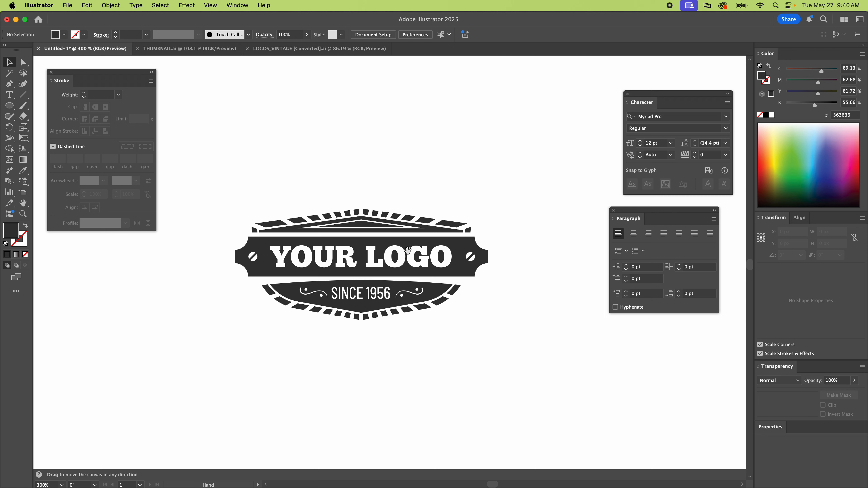
# Draw a solid circle about 75 px in diameter above the logo, and delete it.
pyautogui.moveTo(384, 244); pyautogui.dragTo(255, 327)
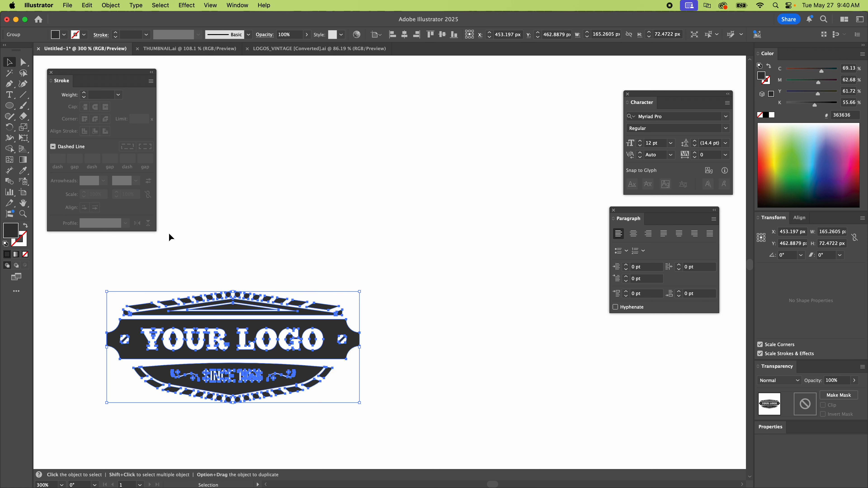
pyautogui.press('l')
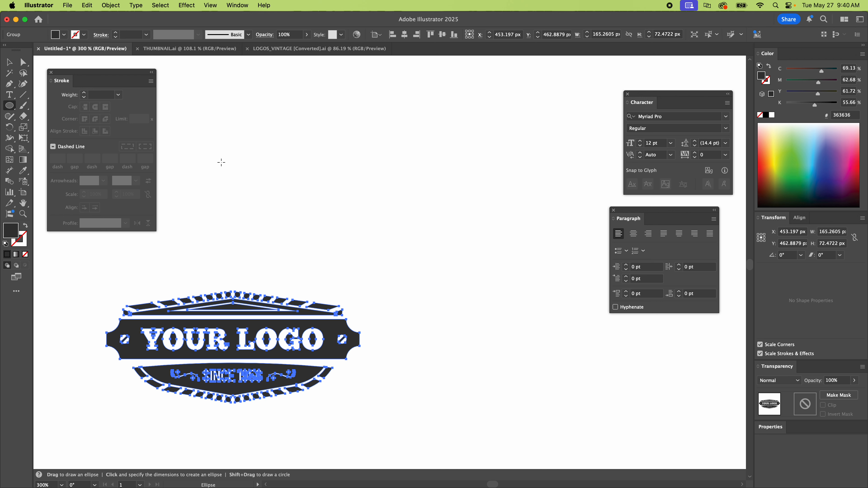
pyautogui.moveTo(229, 149)
pyautogui.mouseDown()
pyautogui.moveTo(337, 254)
pyautogui.moveTo(322, 241)
pyautogui.moveTo(320, 180)
pyautogui.moveTo(327, 241)
pyautogui.moveTo(296, 212)
pyautogui.moveTo(365, 239)
pyautogui.moveTo(351, 210)
pyautogui.moveTo(349, 237)
pyautogui.moveTo(388, 227)
pyautogui.moveTo(371, 233)
pyautogui.moveTo(369, 260)
pyautogui.moveTo(380, 260)
pyautogui.moveTo(347, 223)
pyautogui.moveTo(354, 233)
pyautogui.moveTo(458, 241)
pyautogui.moveTo(527, 334)
pyautogui.moveTo(509, 333)
pyautogui.moveTo(461, 266)
pyautogui.moveTo(529, 340)
pyautogui.moveTo(432, 247)
pyautogui.moveTo(515, 329)
pyautogui.moveTo(454, 245)
pyautogui.moveTo(341, 201)
pyautogui.moveTo(334, 233)
pyautogui.moveTo(285, 200)
pyautogui.moveTo(432, 254)
pyautogui.moveTo(420, 302)
pyautogui.moveTo(411, 283)
pyautogui.moveTo(414, 325)
pyautogui.moveTo(380, 289)
pyautogui.moveTo(373, 325)
pyautogui.moveTo(408, 297)
pyautogui.moveTo(409, 312)
pyautogui.moveTo(550, 373)
pyautogui.moveTo(529, 171)
pyautogui.moveTo(376, 161)
pyautogui.moveTo(370, 149)
pyautogui.mouseUp()
pyautogui.press('v')
pyautogui.click(416, 154)
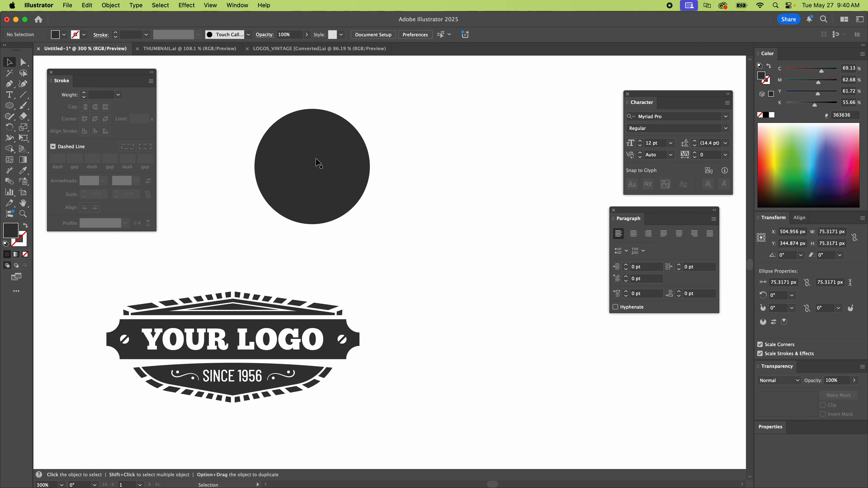
pyautogui.click(316, 160)
pyautogui.press('Delete')
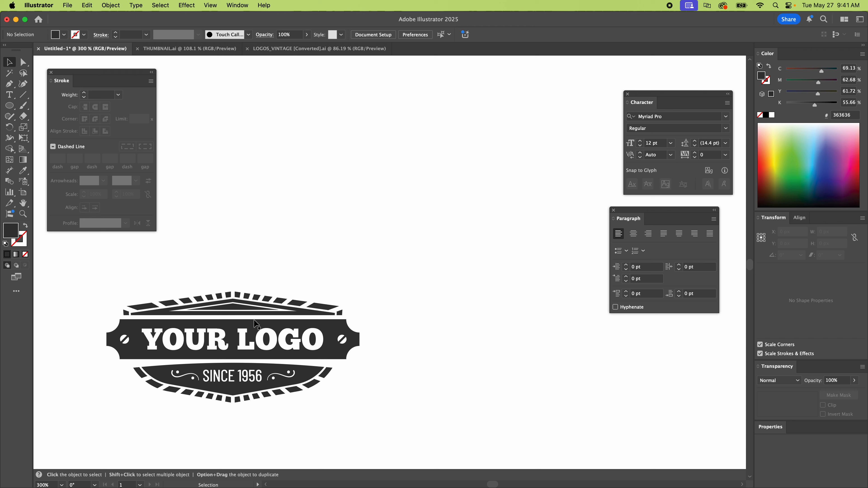
# Select anchor points of the slotted screw detail at the banner's left end with the Direct Selection tool.
pyautogui.moveTo(258, 322); pyautogui.dragTo(329, 220)
pyautogui.press('super+equal')
pyautogui.press('super+equal')
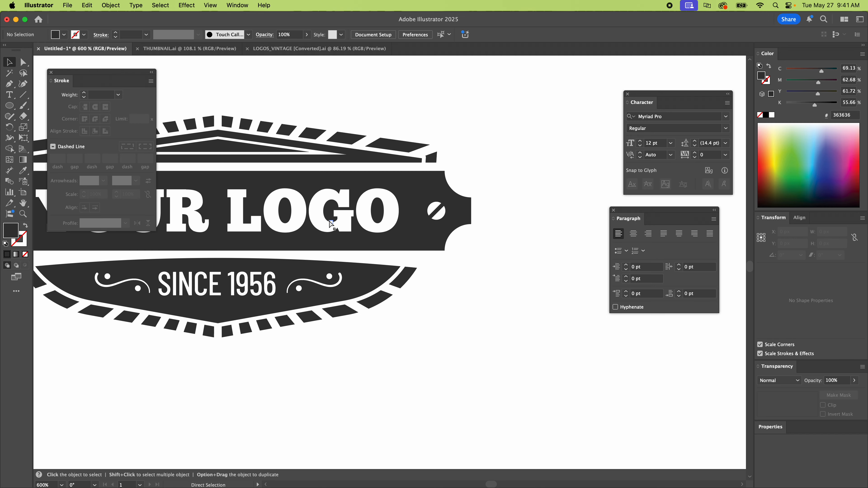
pyautogui.press('space')
pyautogui.moveTo(271, 214); pyautogui.dragTo(451, 238)
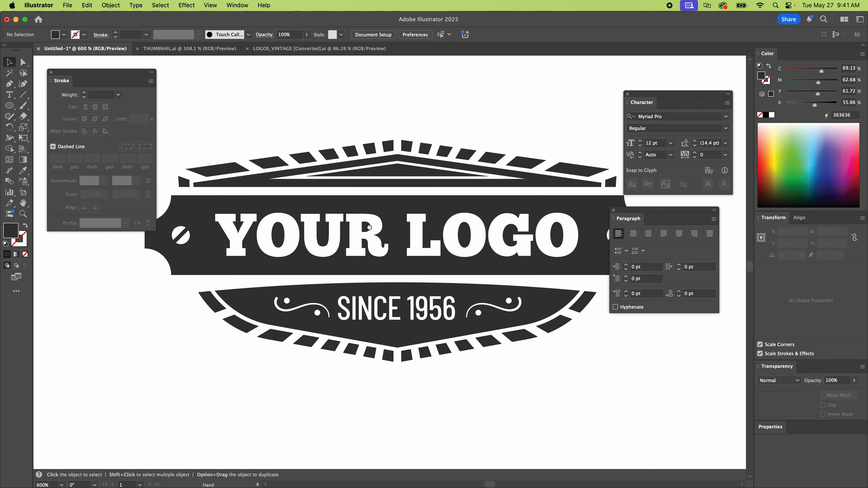
pyautogui.press('a')
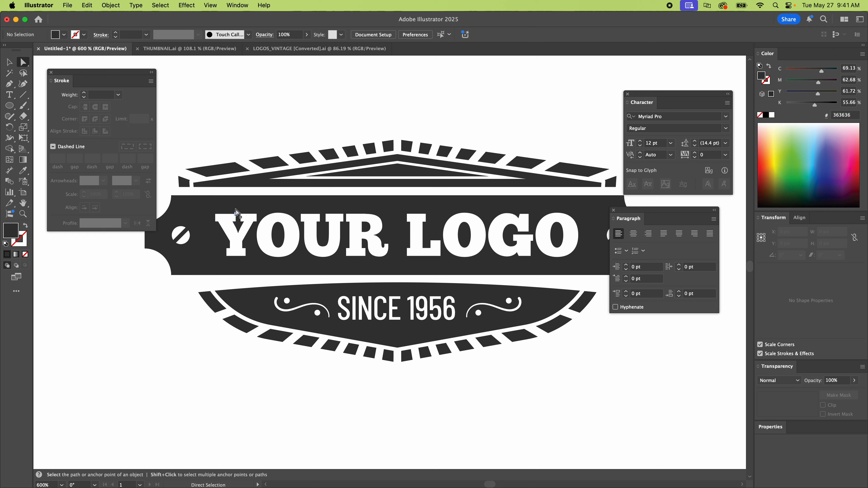
pyautogui.click(232, 221)
pyautogui.click(206, 149)
pyautogui.click(183, 243)
pyautogui.scroll(-3, 163, 185)
pyautogui.hscroll(2, 163, 185)
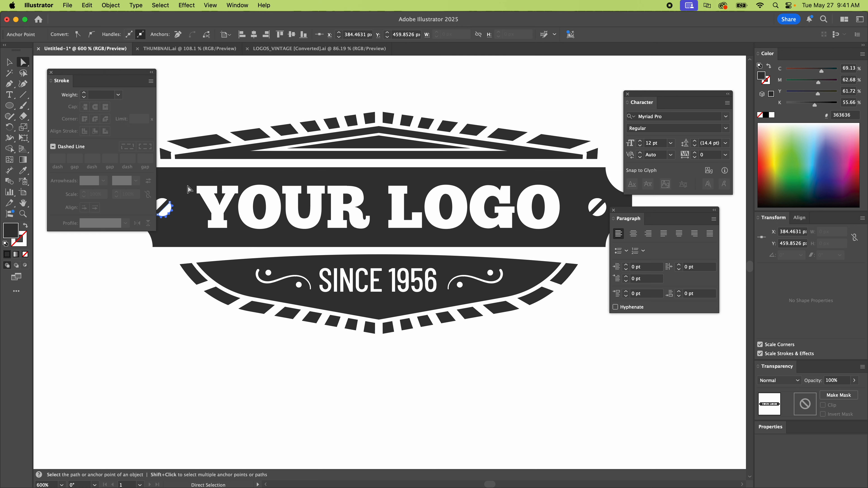
# Hide the panels to select the whole banner compound path with its lettering, and show the panels again.
pyautogui.press('Tab')
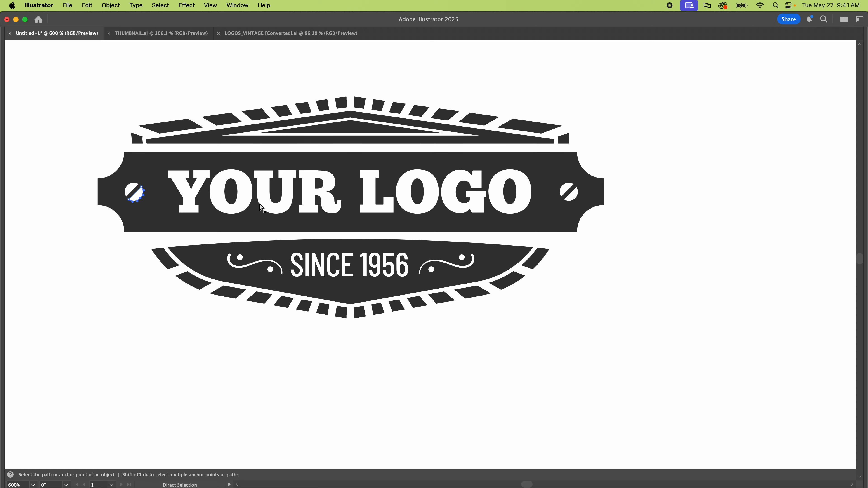
pyautogui.click(154, 193)
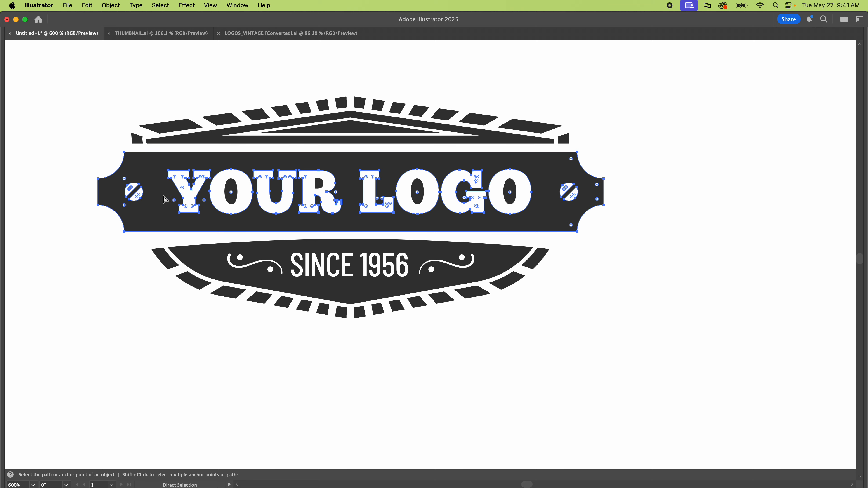
pyautogui.press('Tab')
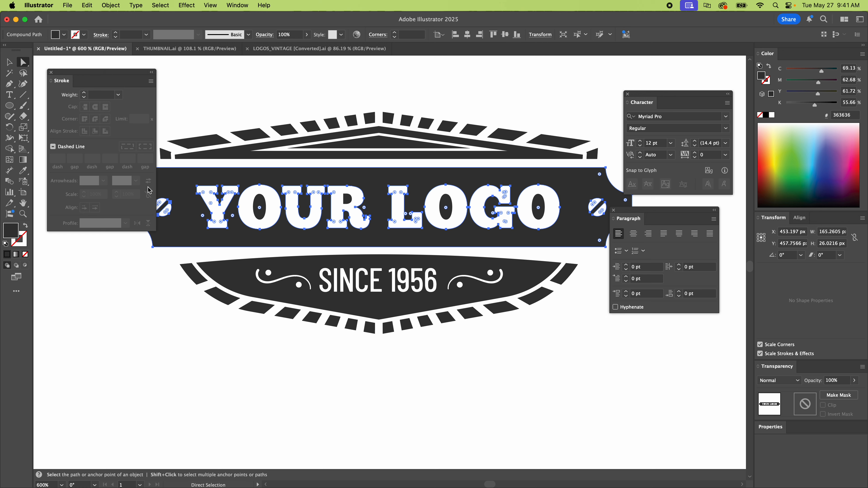
# Cycle through the screen modes and view the logo centred in full-screen mode without the interface.
pyautogui.scroll(3, 220, 119)
pyautogui.hscroll(-3, 221, 119)
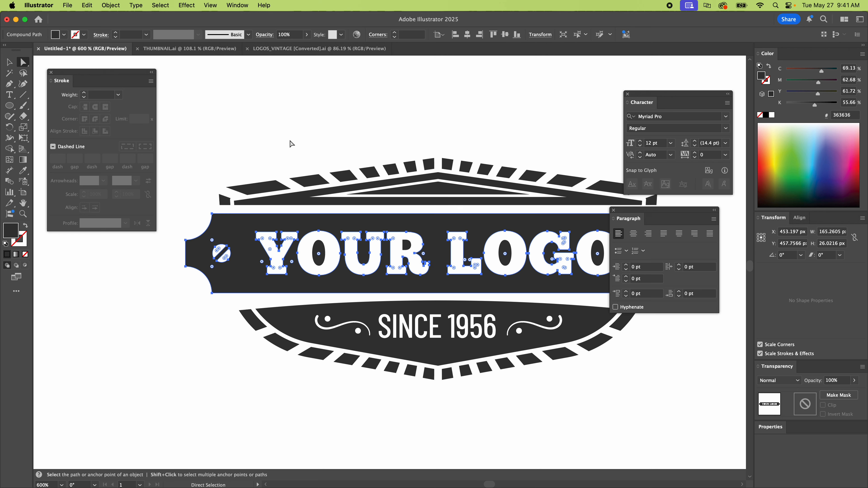
pyautogui.press('f')
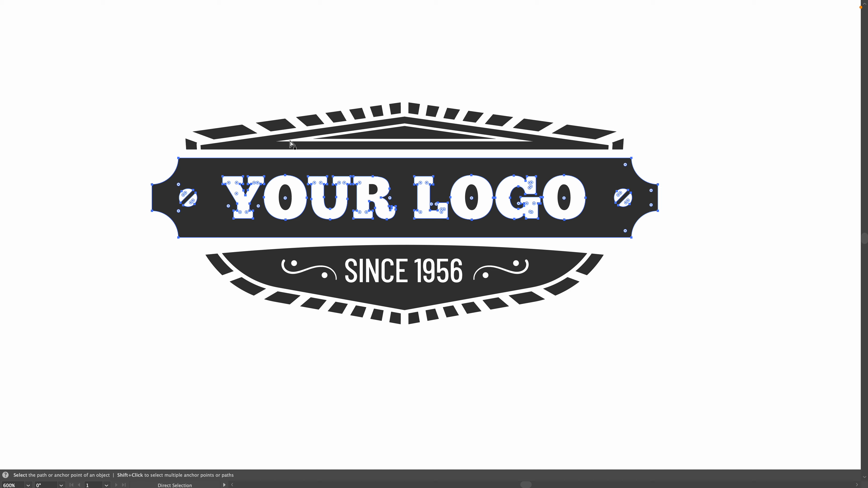
pyautogui.press('f')
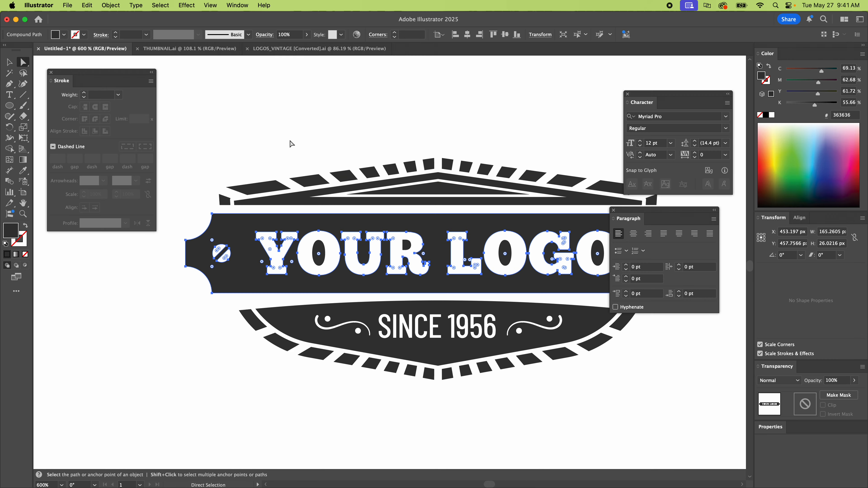
pyautogui.press('f')
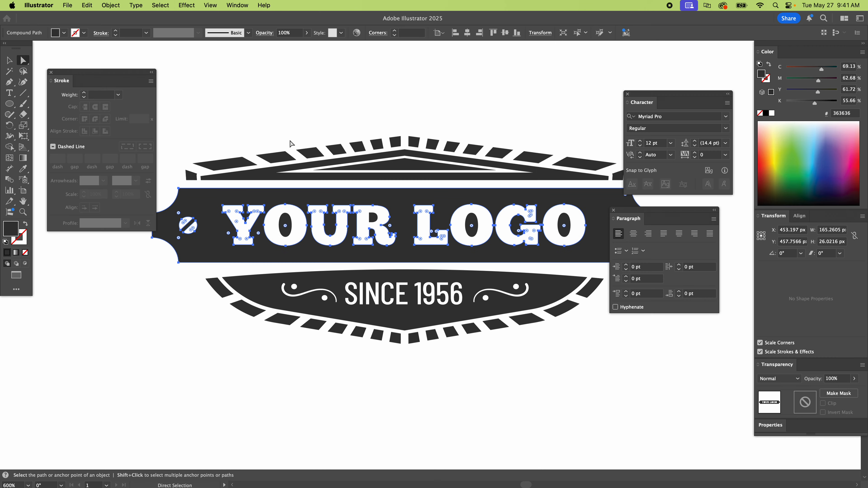
pyautogui.press('f')
pyautogui.press('h')
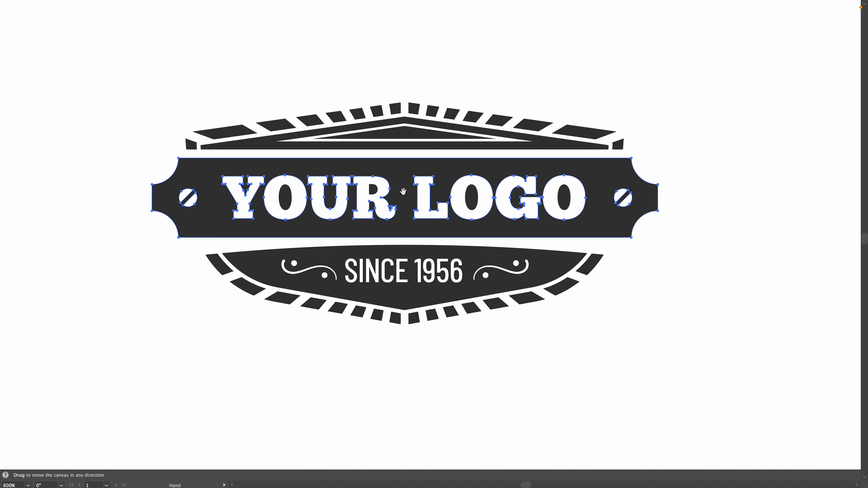
pyautogui.moveTo(402, 225); pyautogui.dragTo(361, 254)
pyautogui.press('a')
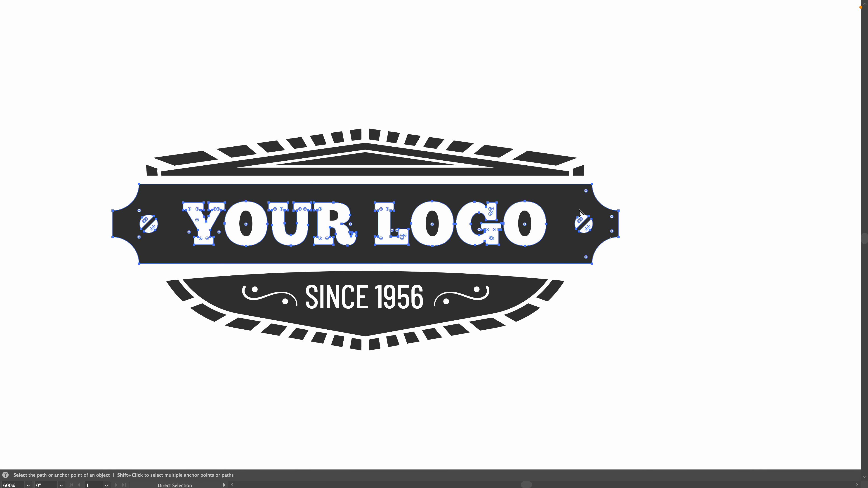
# Select the entire logo artwork and return to the normal screen mode.
pyautogui.press('v')
pyautogui.click(622, 169)
pyautogui.press('super+a')
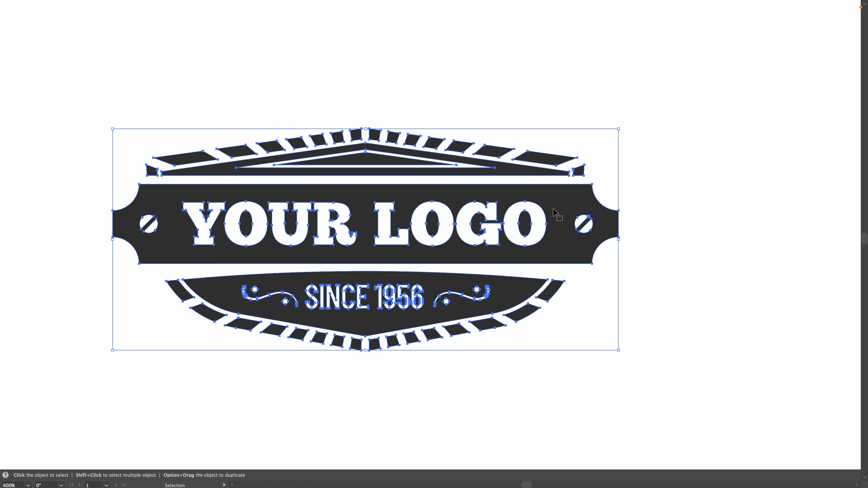
pyautogui.press('f')
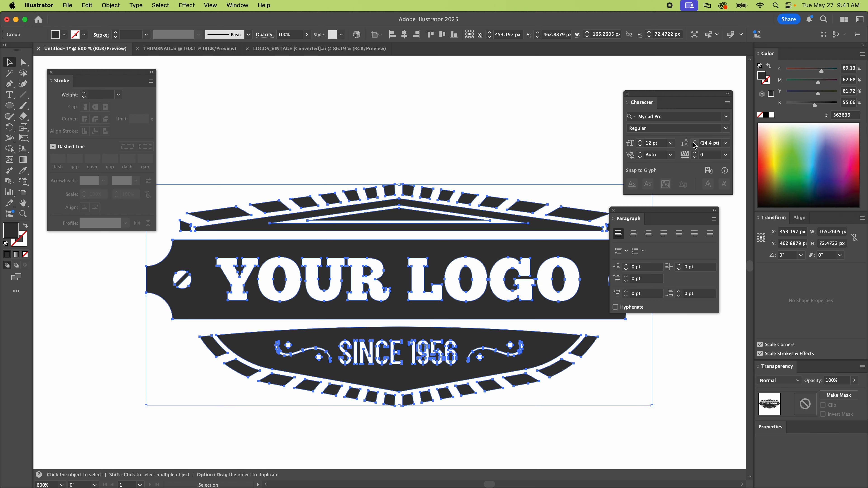
pyautogui.scroll(-3, 408, 214)
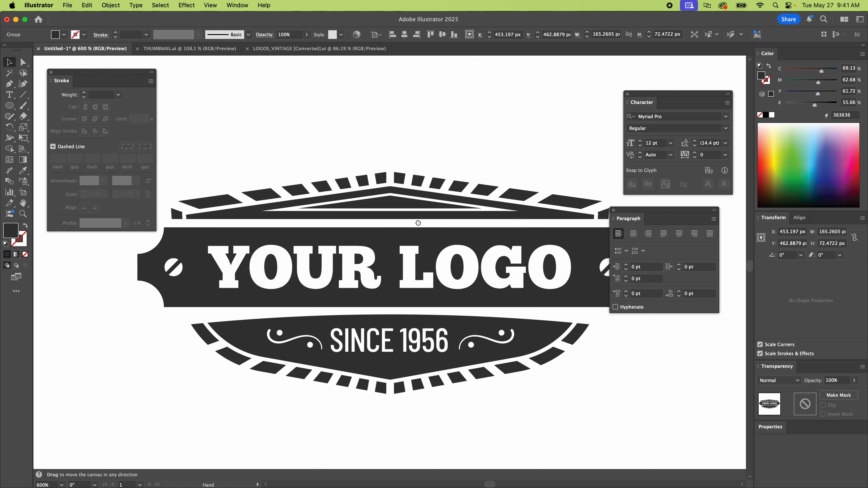